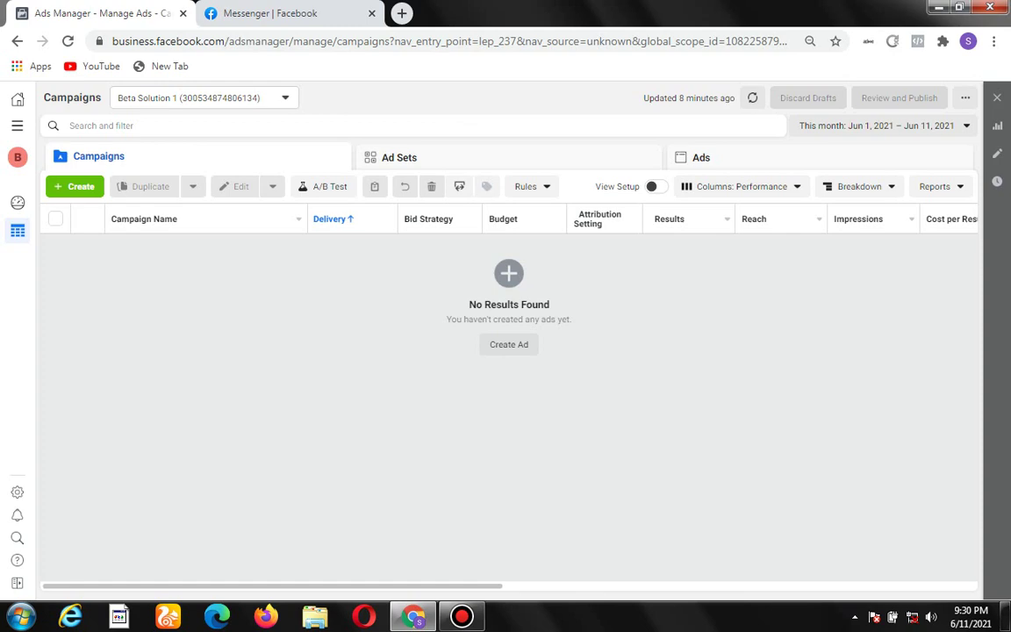
- Review the past Messenger conversation with Facebook Business Support, covering the payment issue, the ad account and the closing feedback survey
{"action": "left_click", "coordinate": [263, 13]}
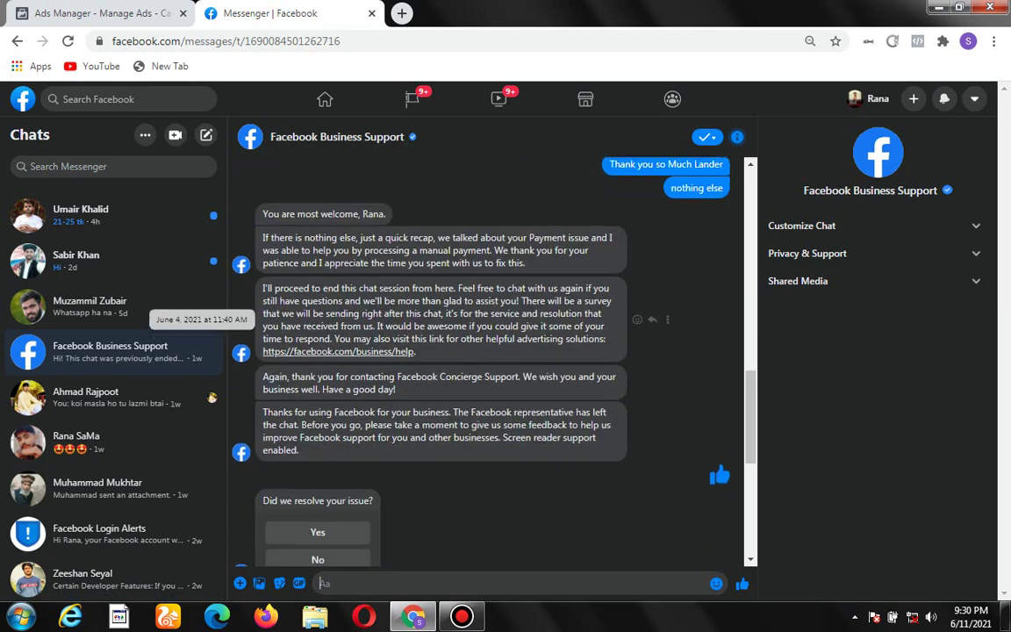
{"action": "scroll", "coordinate": [439, 347], "scroll_direction": "down", "scroll_amount": 5}
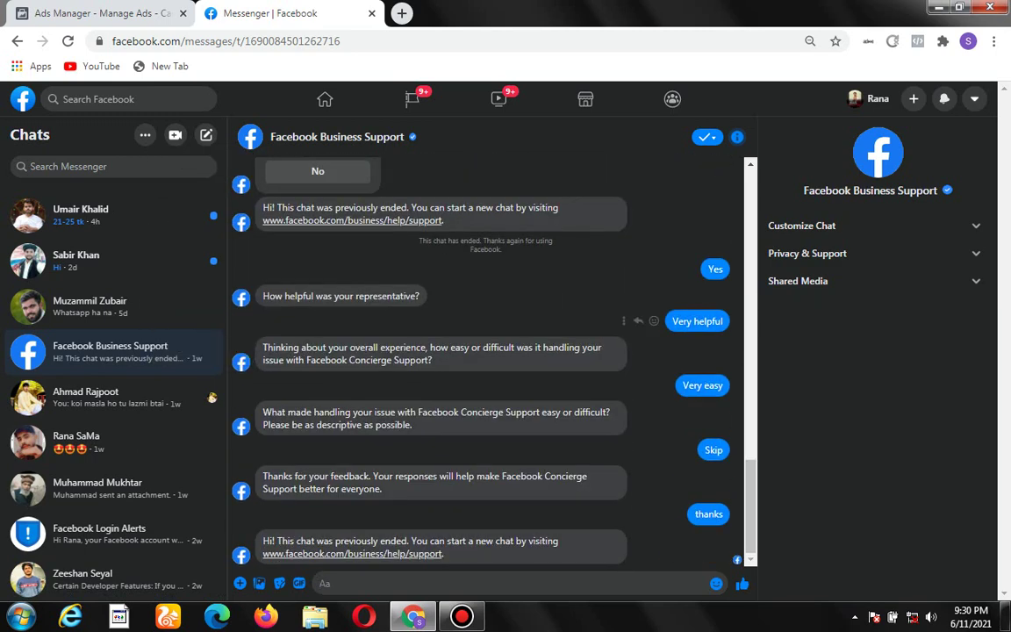
{"action": "scroll", "coordinate": [438, 413], "scroll_direction": "up", "scroll_amount": 10}
{"action": "scroll", "coordinate": [439, 351], "scroll_direction": "up", "scroll_amount": 2}
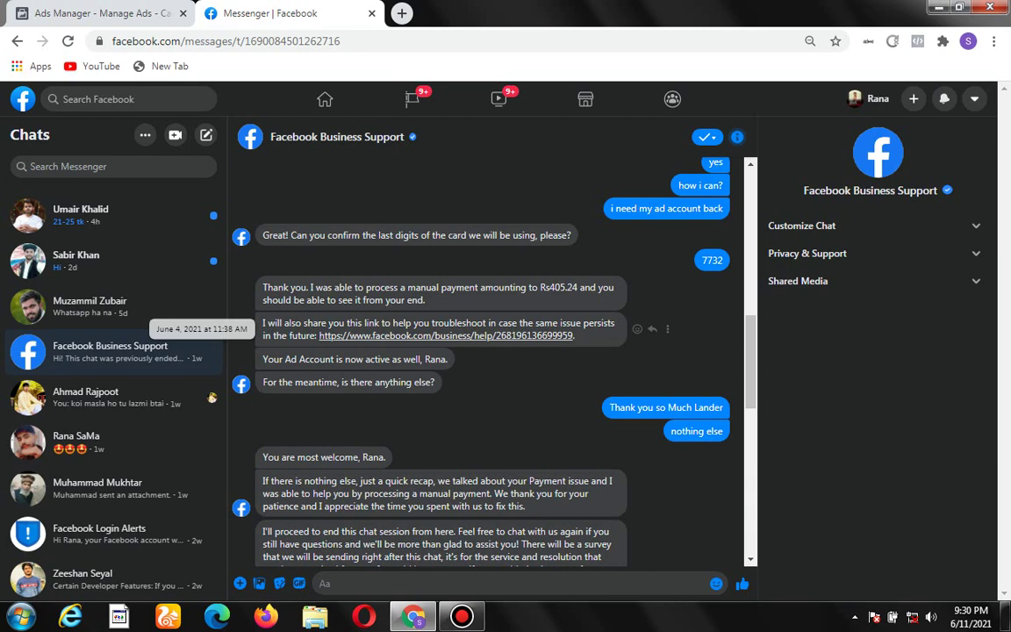
{"action": "scroll", "coordinate": [351, 325], "scroll_direction": "down", "scroll_amount": 8}
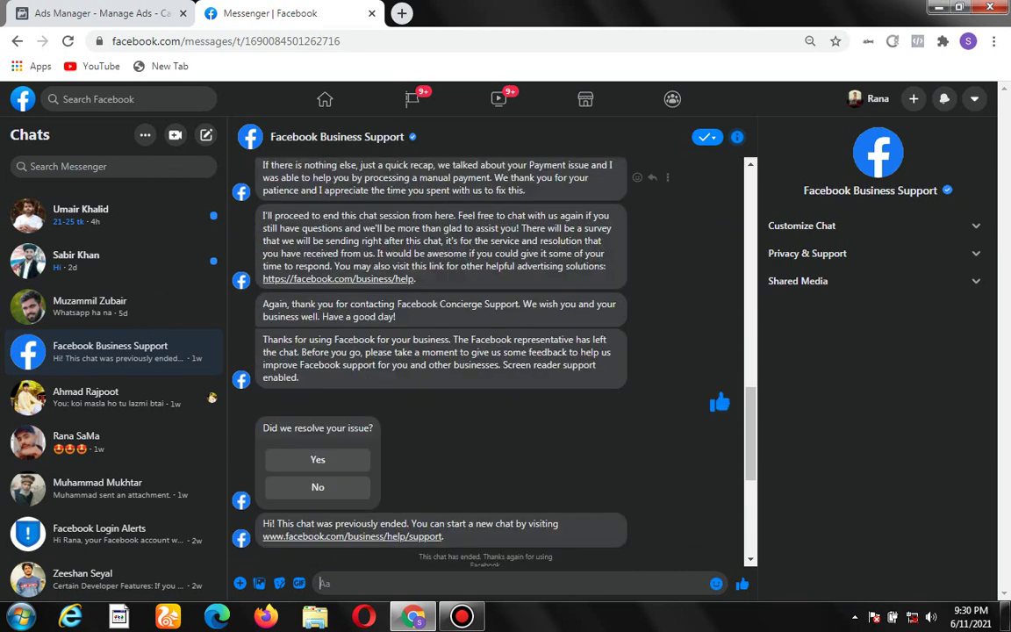
{"action": "scroll", "coordinate": [395, 351], "scroll_direction": "down", "scroll_amount": 3}
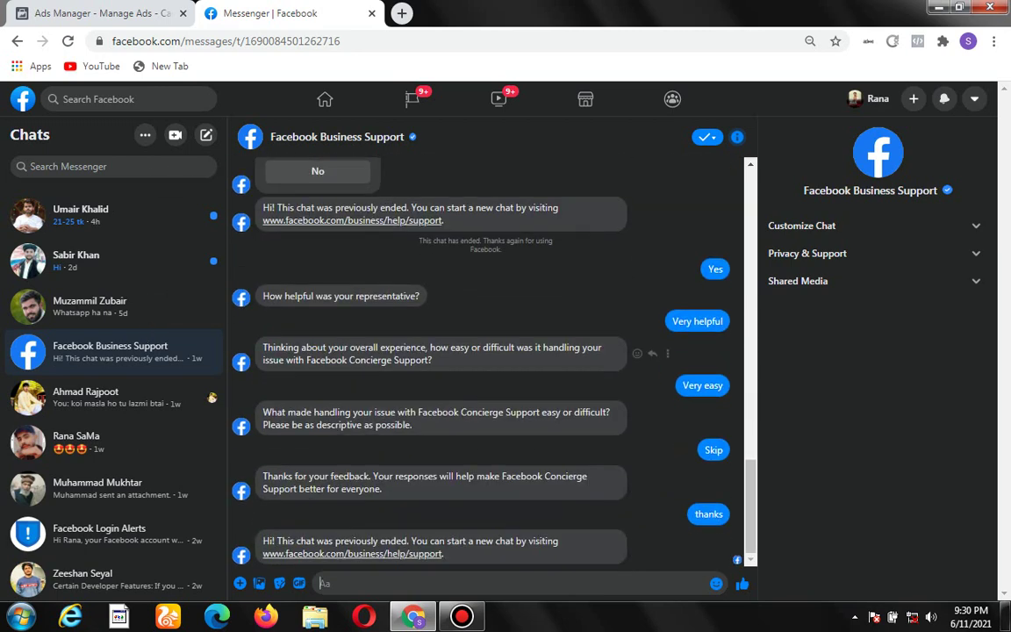
{"action": "scroll", "coordinate": [438, 351], "scroll_direction": "up", "scroll_amount": 8}
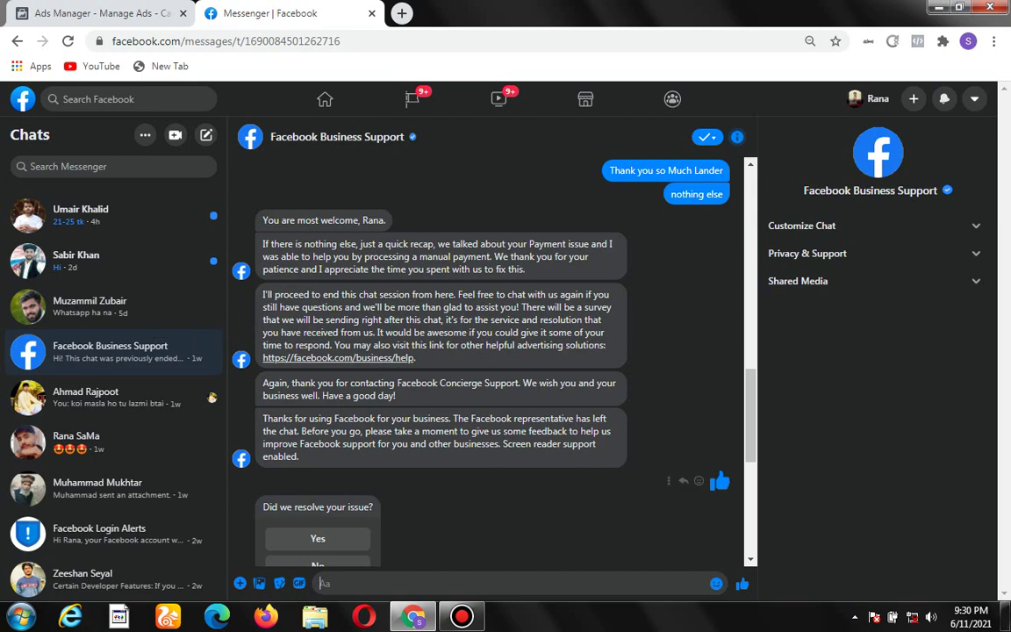
{"action": "scroll", "coordinate": [574, 393], "scroll_direction": "down", "scroll_amount": 5}
{"action": "scroll", "coordinate": [491, 359], "scroll_direction": "up", "scroll_amount": 4}
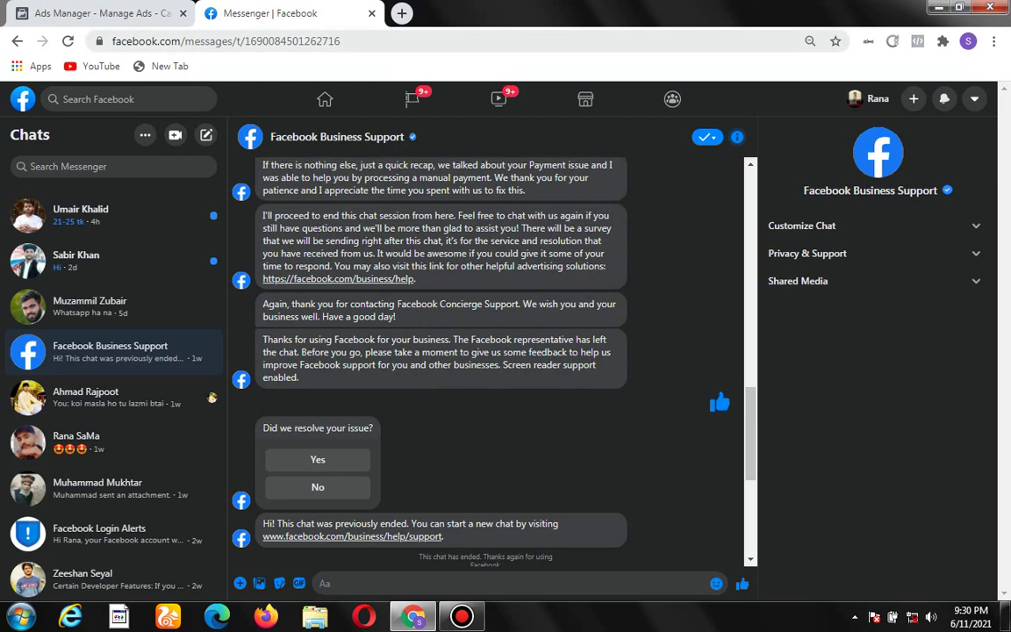
- Return to Ads Manager, dismiss the Windows color scheme prompt, and start a Contact Support Team request from Help
{"action": "key", "text": "ctrl+shift+Tab"}
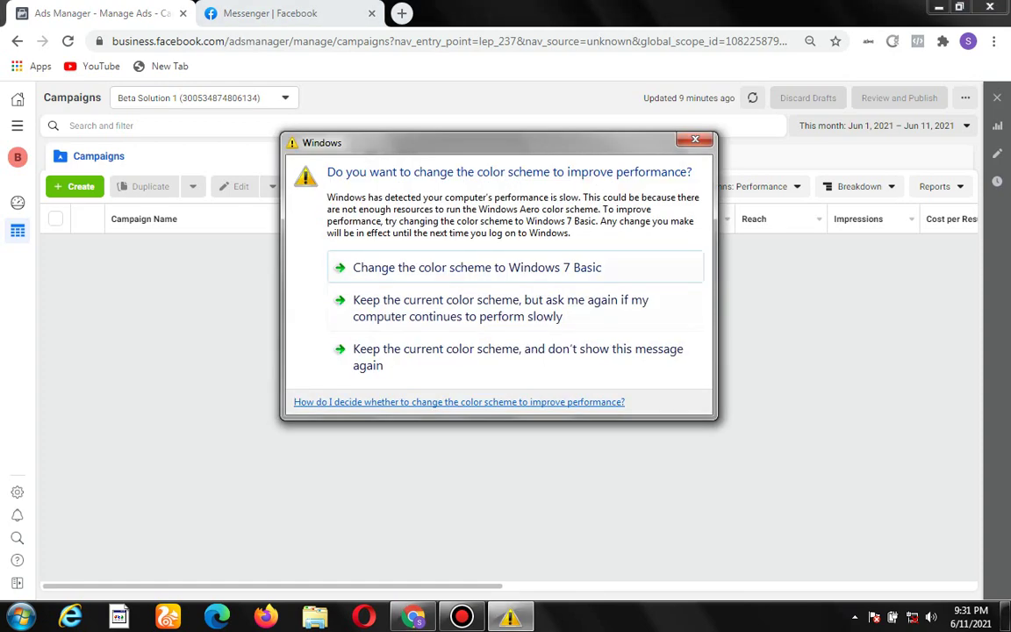
{"action": "key", "text": "Escape"}
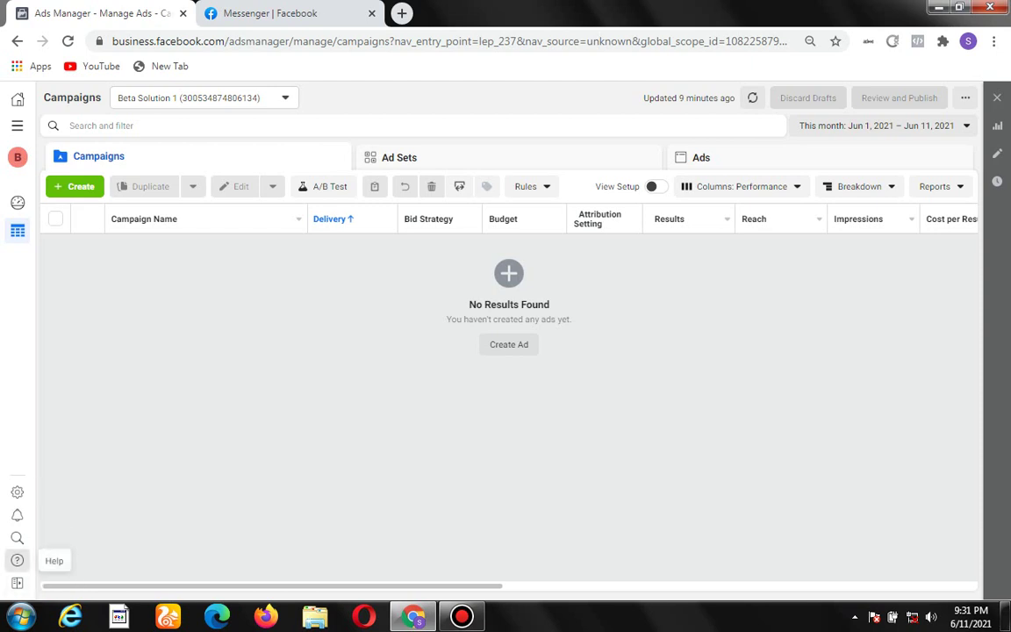
{"action": "left_click", "coordinate": [17, 560]}
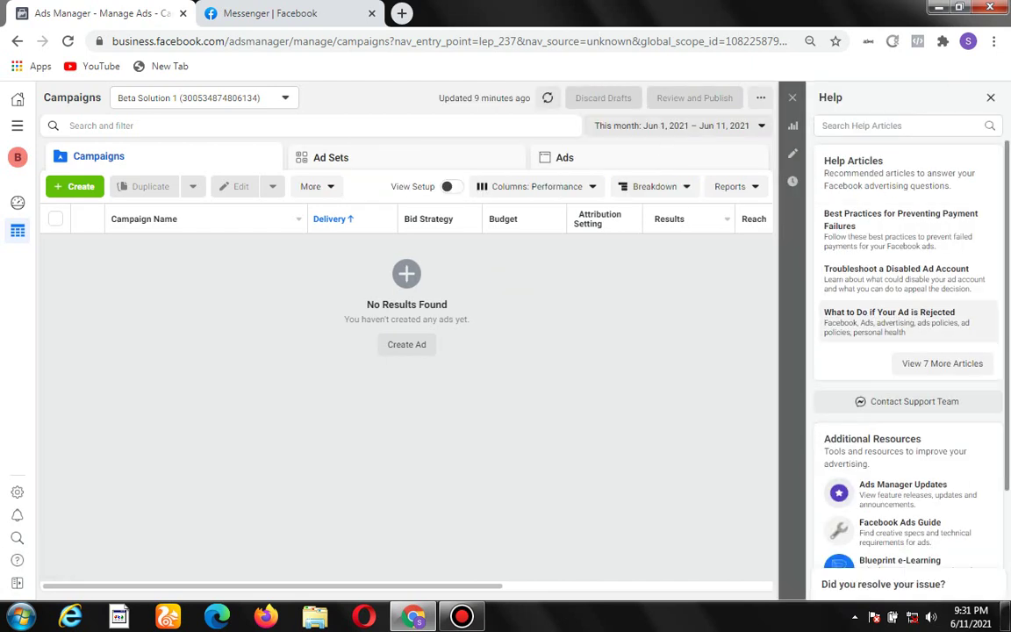
{"action": "scroll", "coordinate": [904, 281], "scroll_direction": "down", "scroll_amount": 1}
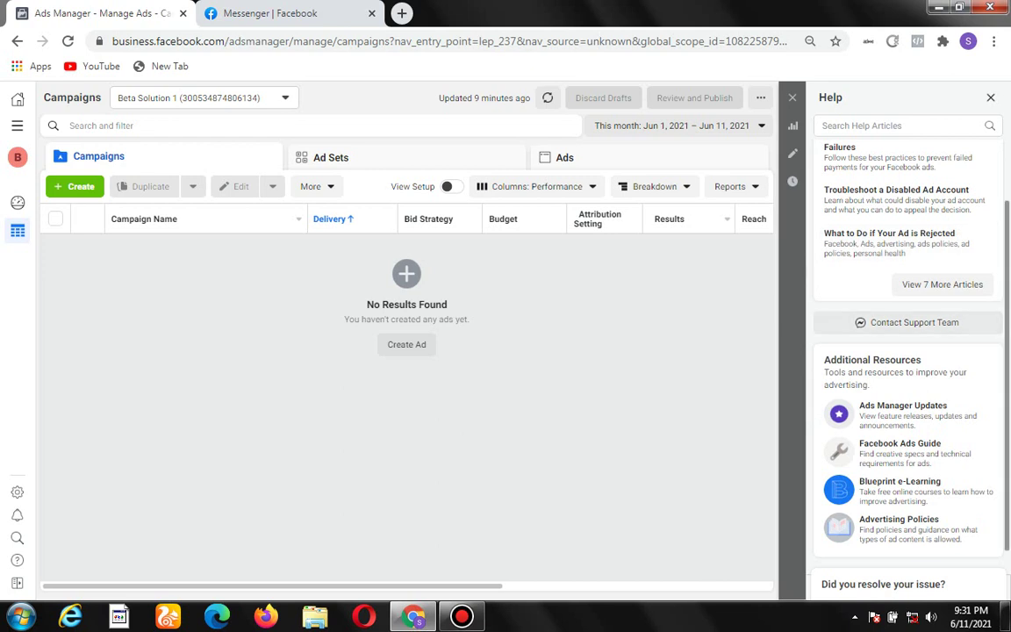
{"action": "scroll", "coordinate": [904, 281], "scroll_direction": "up", "scroll_amount": 1}
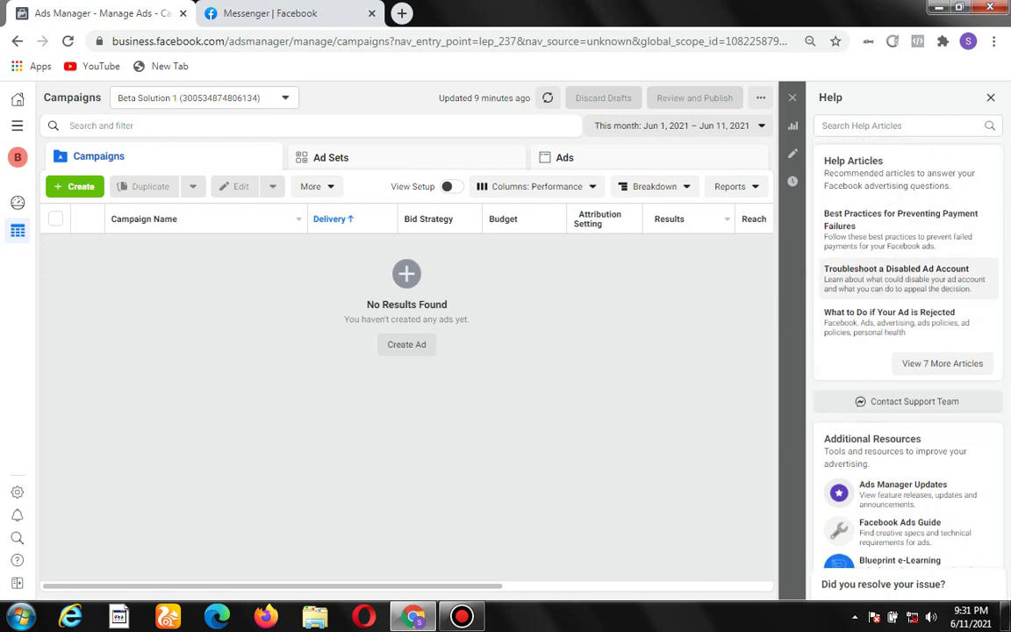
{"action": "scroll", "coordinate": [904, 351], "scroll_direction": "down", "scroll_amount": 1}
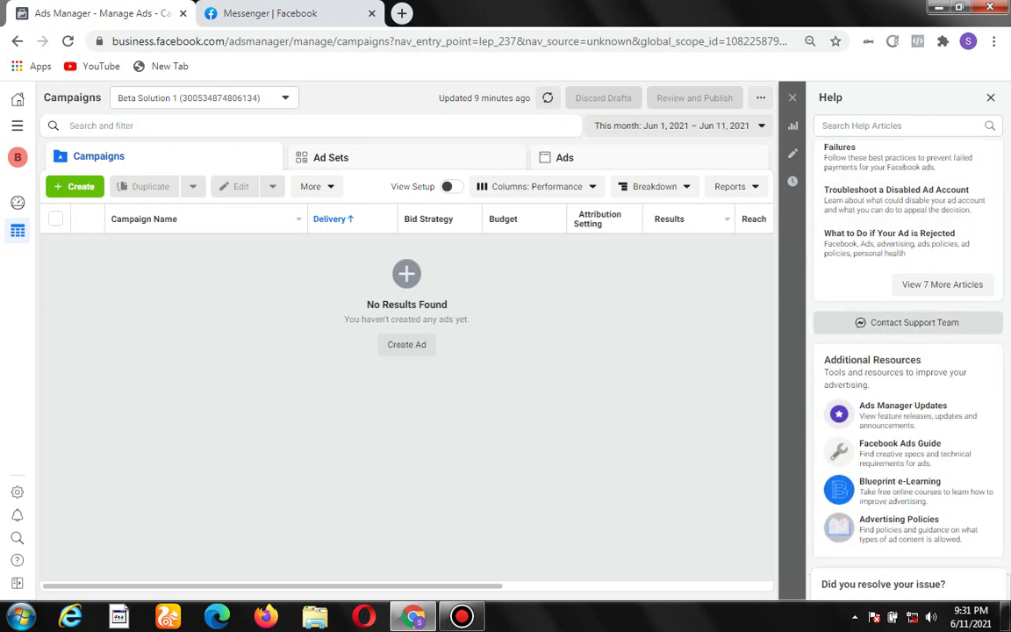
{"action": "left_click", "coordinate": [907, 322]}
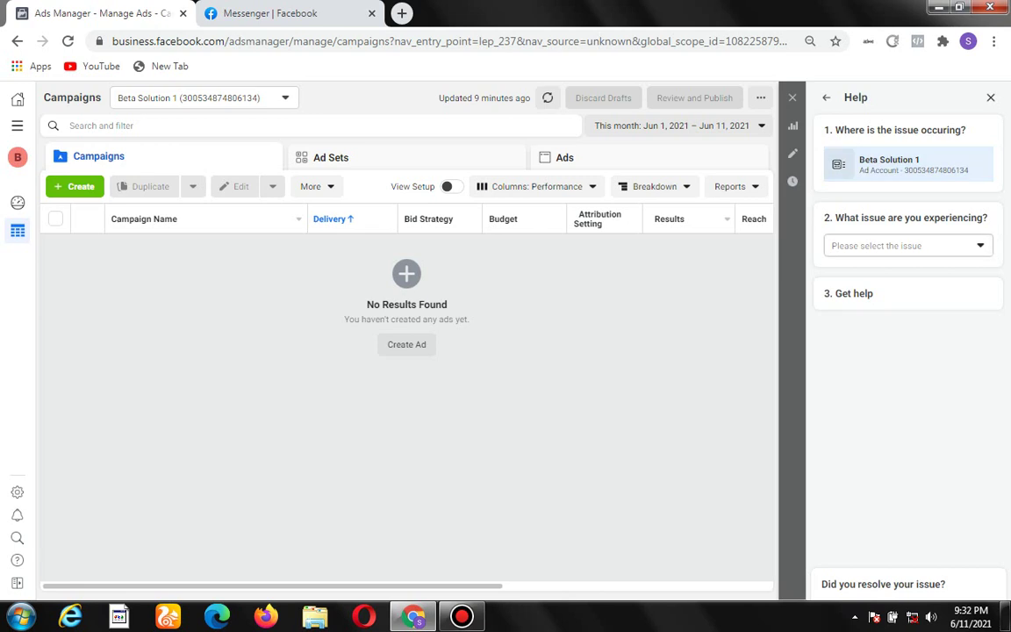
- Browse the list of support issues and choose "My ad was disapproved" as the issue being experienced
{"action": "left_click", "coordinate": [908, 246]}
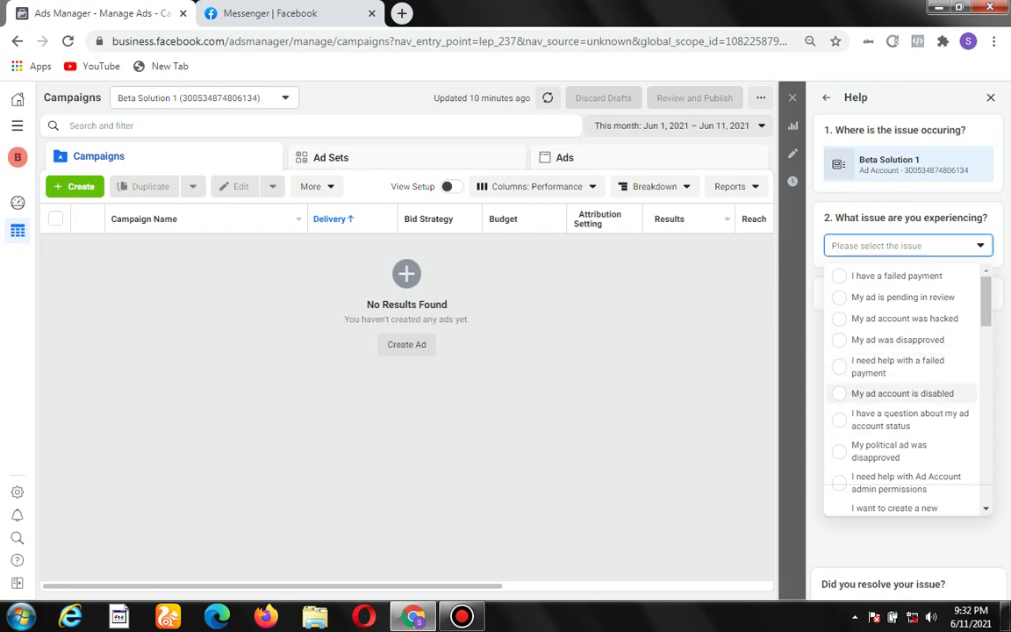
{"action": "scroll", "coordinate": [902, 386], "scroll_direction": "down", "scroll_amount": 5}
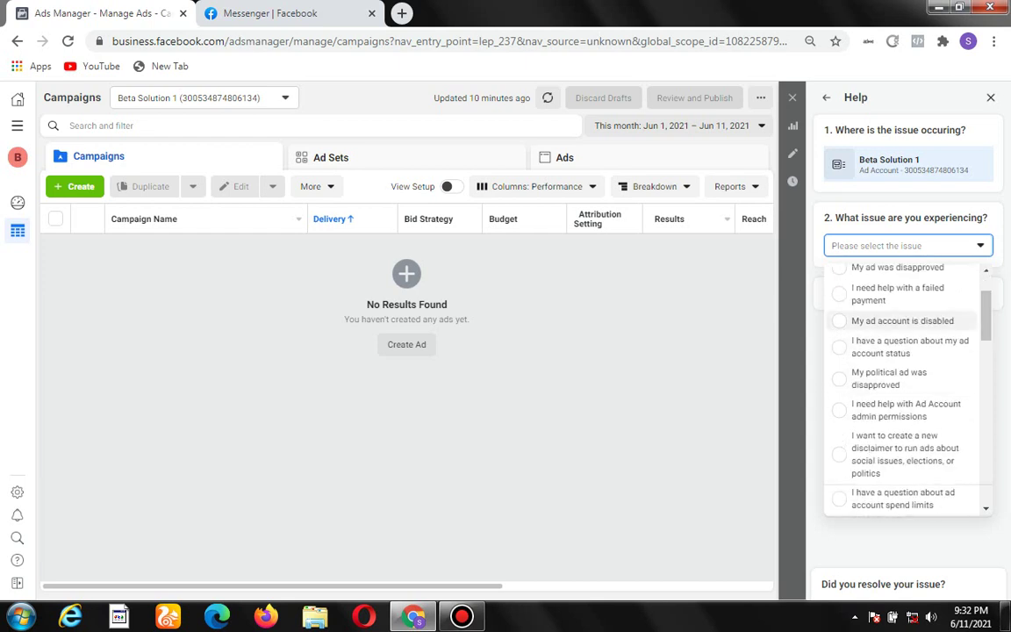
{"action": "scroll", "coordinate": [902, 386], "scroll_direction": "down", "scroll_amount": 3}
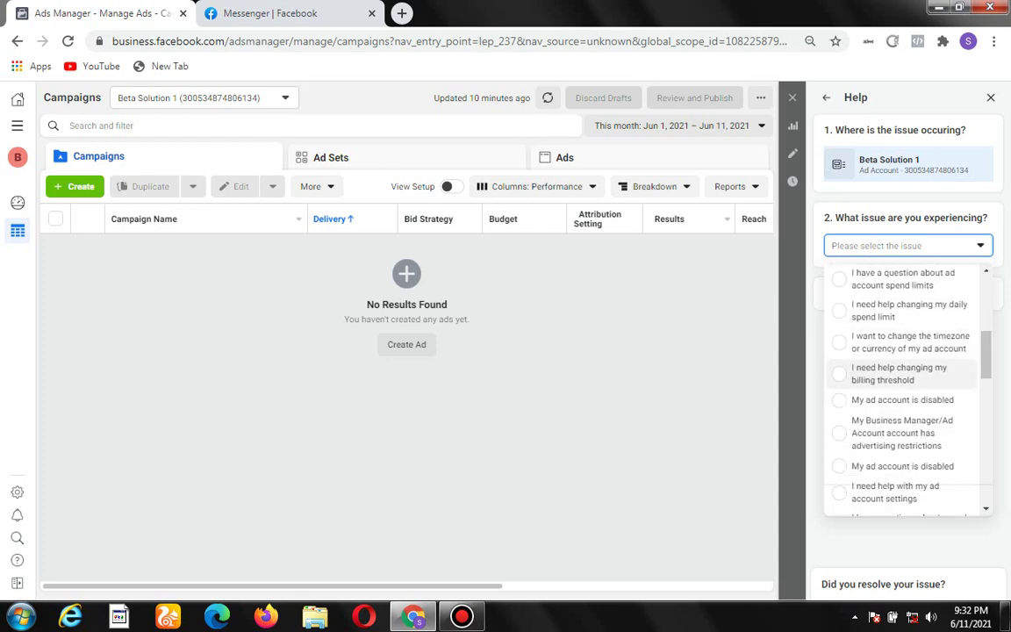
{"action": "scroll", "coordinate": [902, 390], "scroll_direction": "down", "scroll_amount": 2}
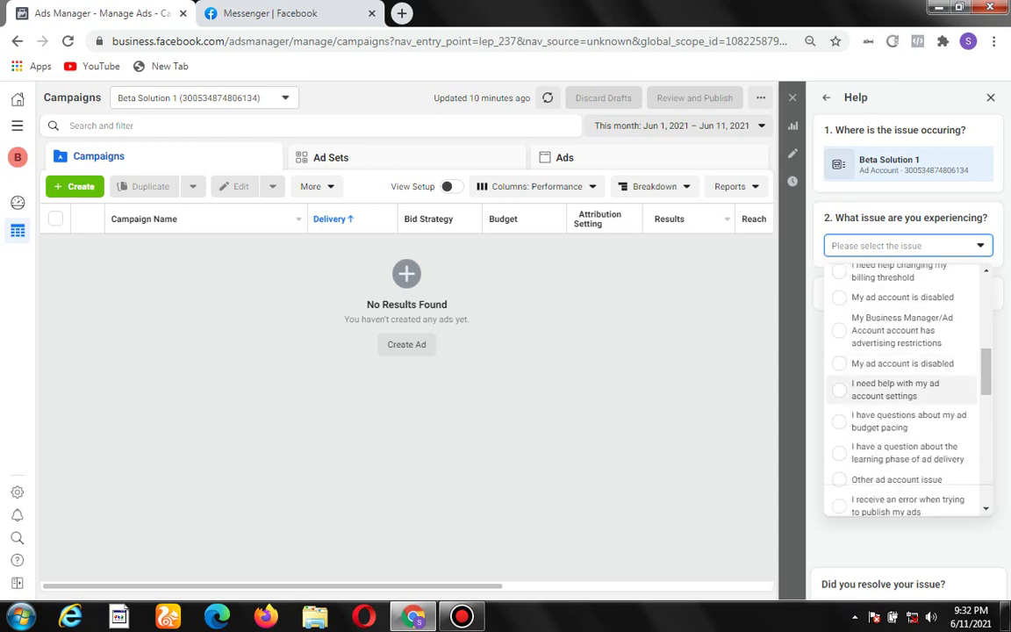
{"action": "scroll", "coordinate": [903, 390], "scroll_direction": "down", "scroll_amount": 3}
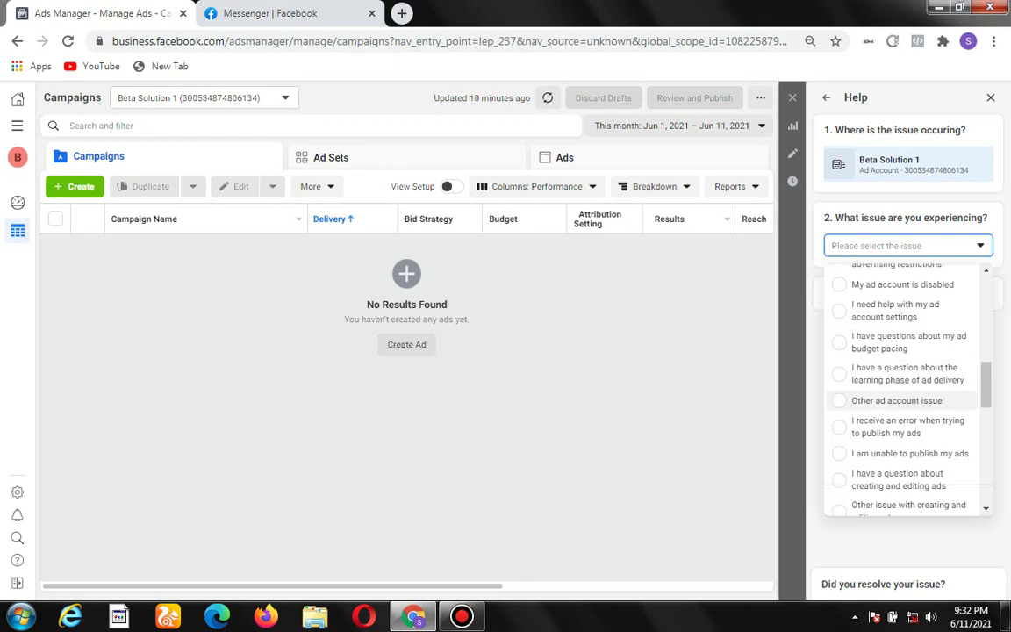
{"action": "scroll", "coordinate": [902, 390], "scroll_direction": "up", "scroll_amount": 7}
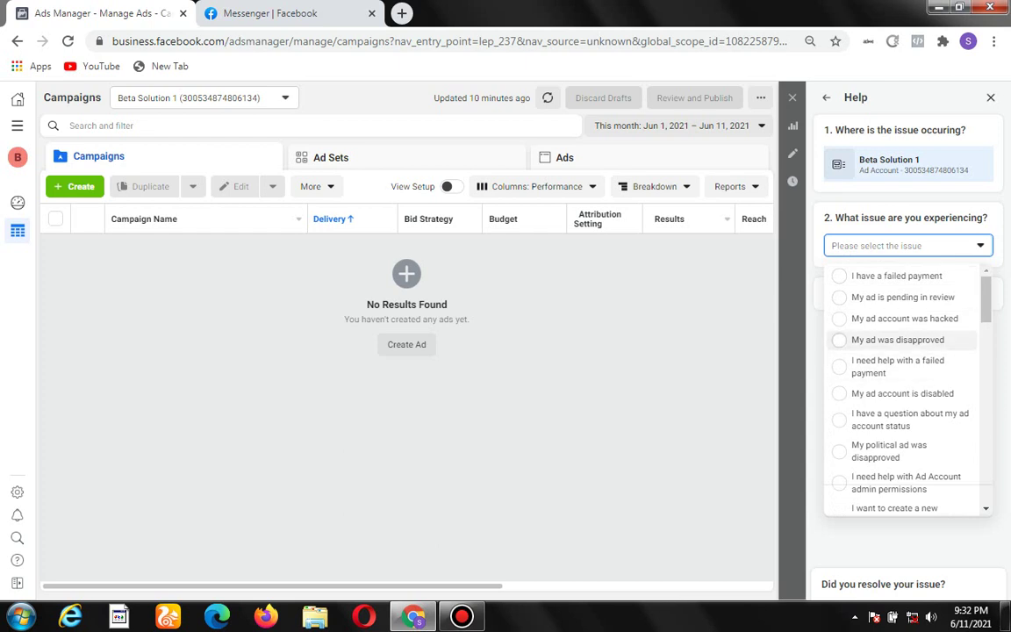
{"action": "left_click", "coordinate": [897, 340]}
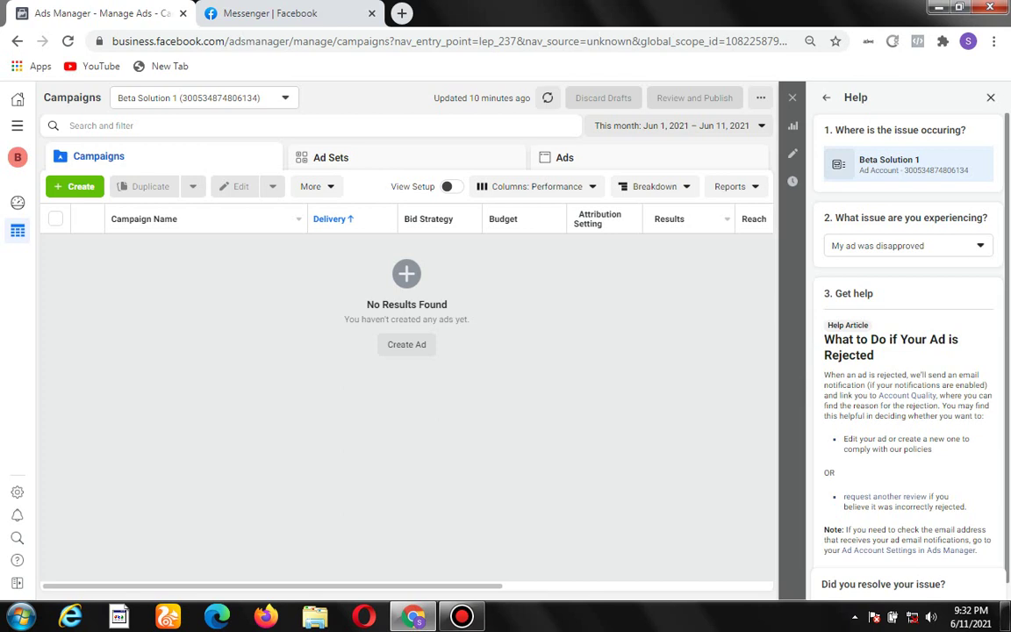
- Ask for more help below the rejected-ad article and choose Chat as the way to contact support
{"action": "scroll", "coordinate": [908, 351], "scroll_direction": "down", "scroll_amount": 1}
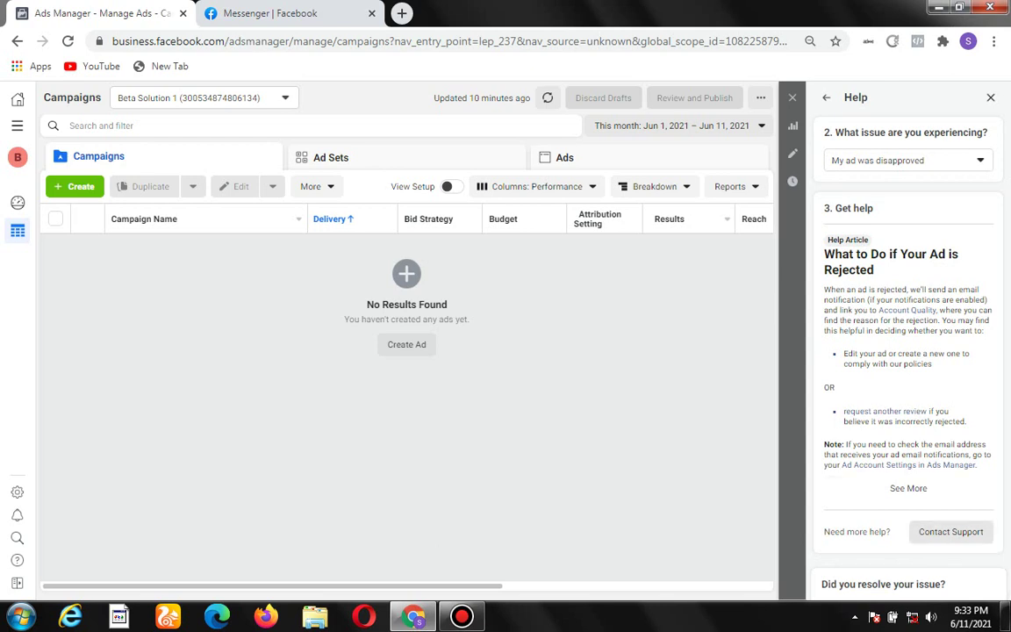
{"action": "left_click", "coordinate": [950, 531]}
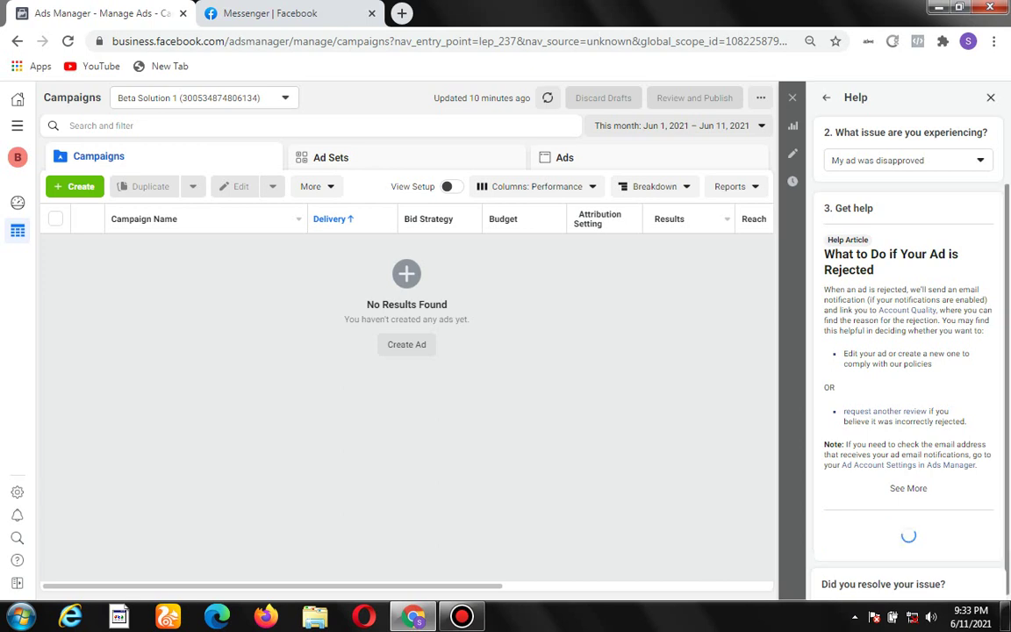
{"action": "scroll", "coordinate": [909, 395], "scroll_direction": "down", "scroll_amount": 2}
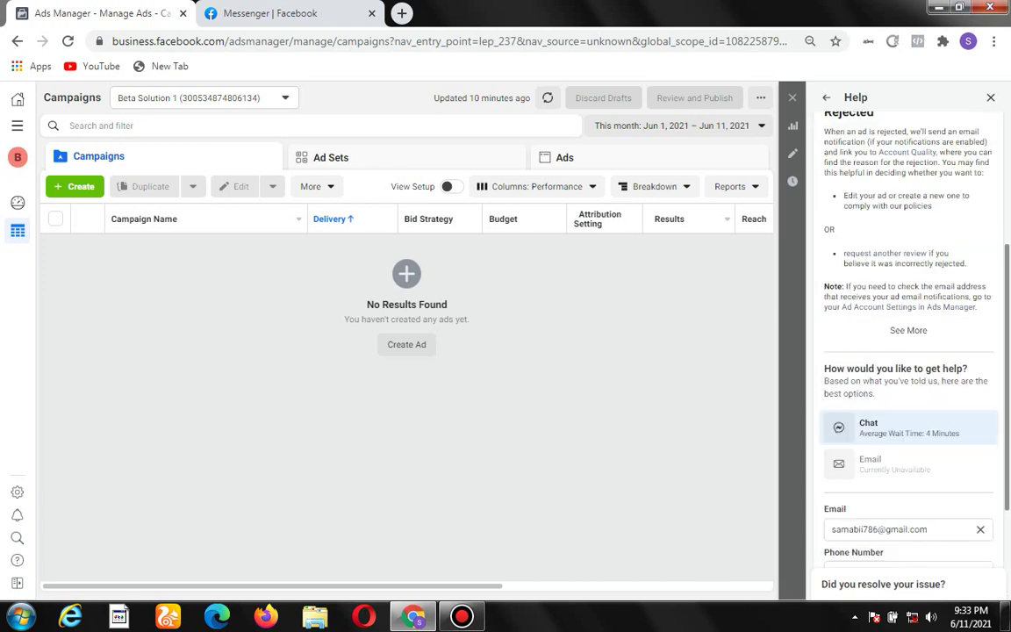
{"action": "left_click", "coordinate": [908, 428]}
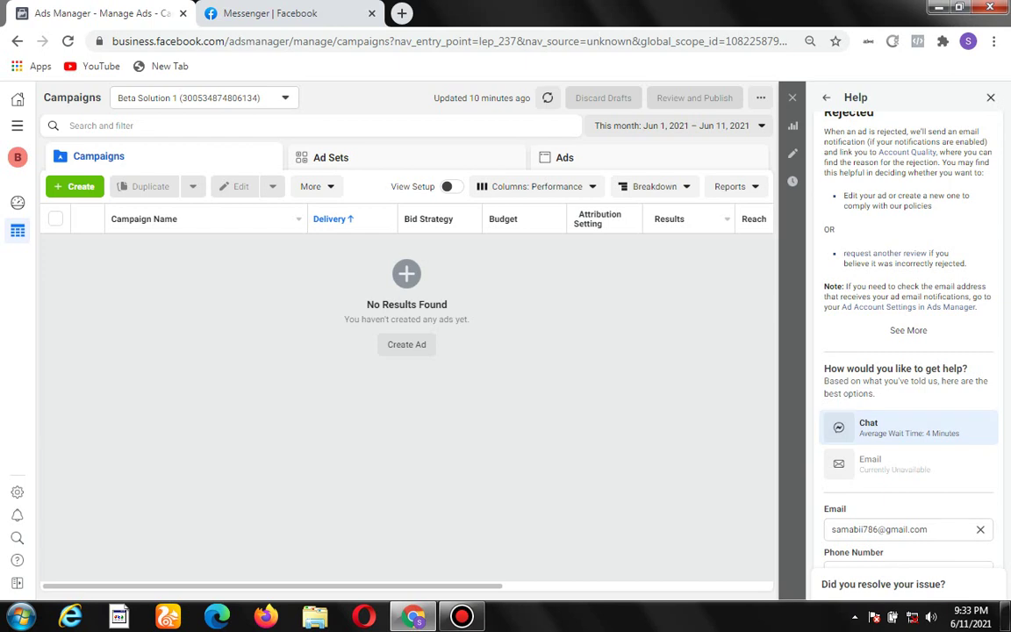
- Examine the chat request form's contact and message fields, and open then cancel the file selection for its optional screenshot or video
{"action": "scroll", "coordinate": [909, 351], "scroll_direction": "down", "scroll_amount": 1}
{"action": "scroll", "coordinate": [909, 351], "scroll_direction": "up", "scroll_amount": 2}
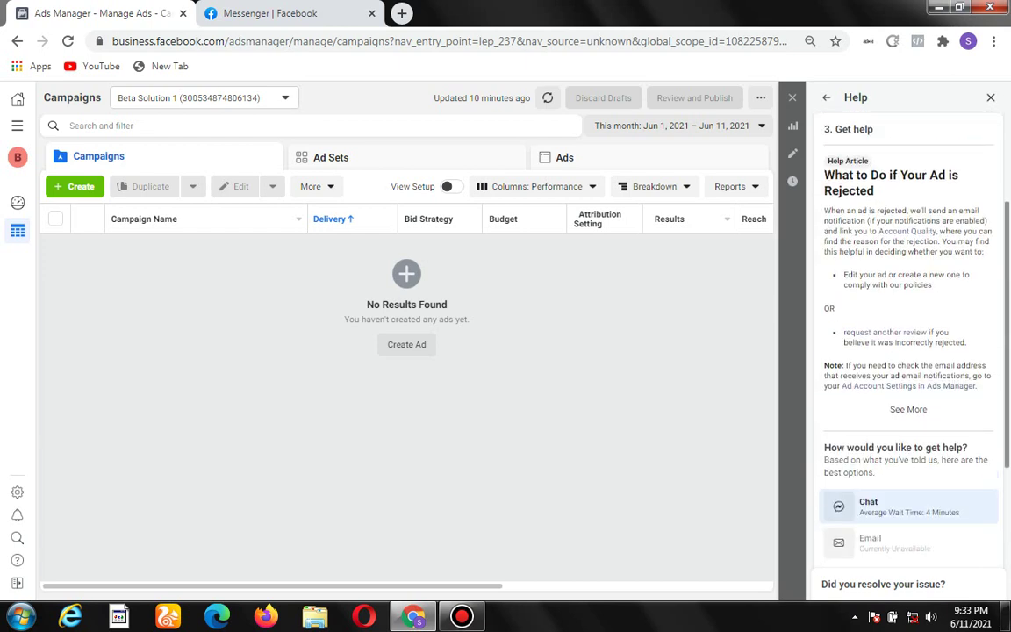
{"action": "scroll", "coordinate": [908, 351], "scroll_direction": "down", "scroll_amount": 2}
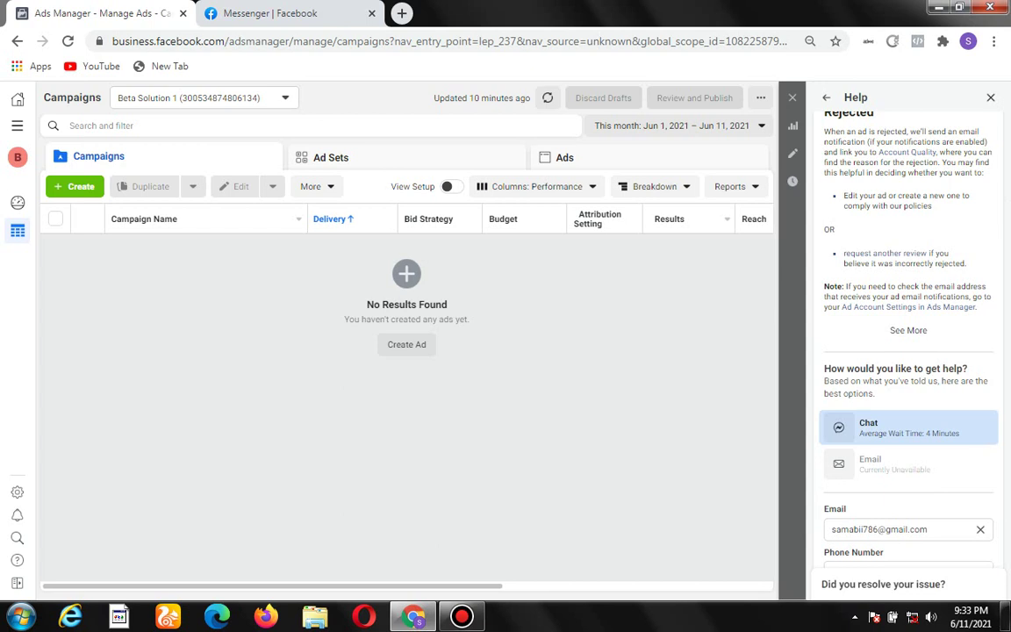
{"action": "scroll", "coordinate": [909, 351], "scroll_direction": "down", "scroll_amount": 3}
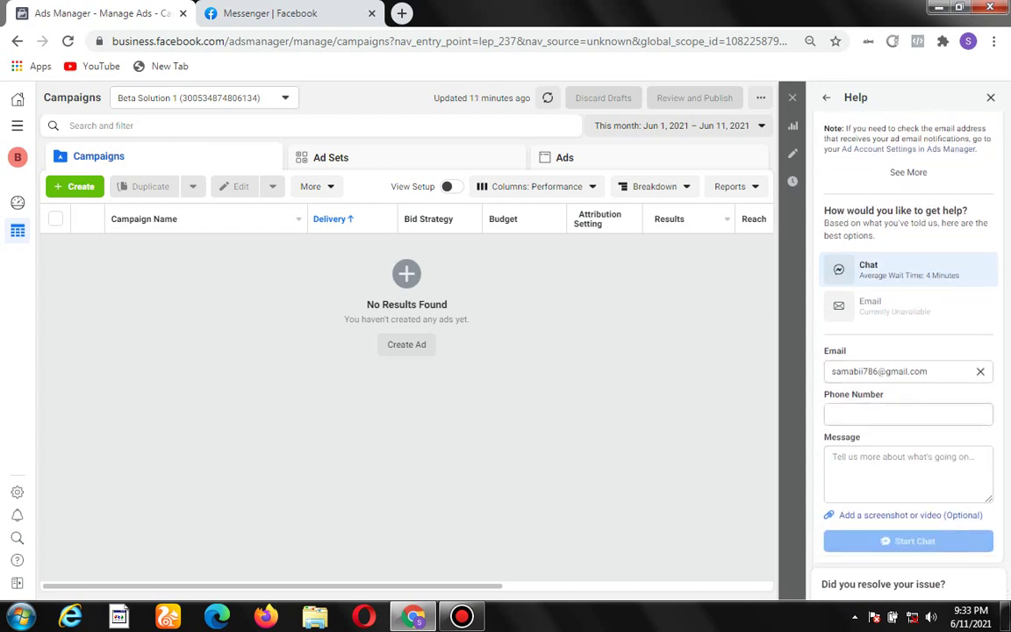
{"action": "scroll", "coordinate": [908, 351], "scroll_direction": "down", "scroll_amount": 1}
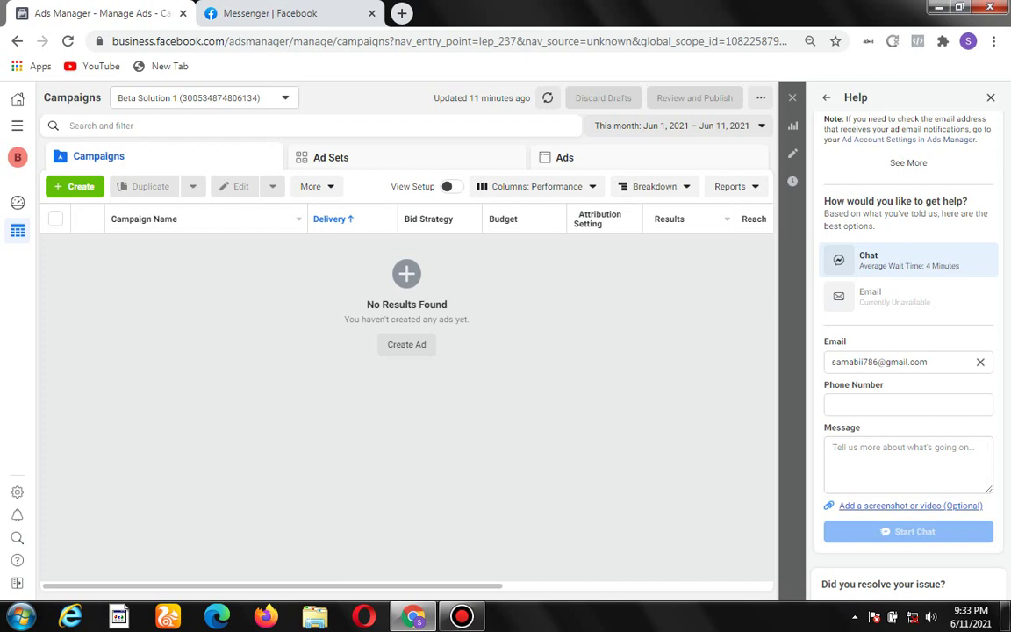
{"action": "left_click", "coordinate": [910, 506]}
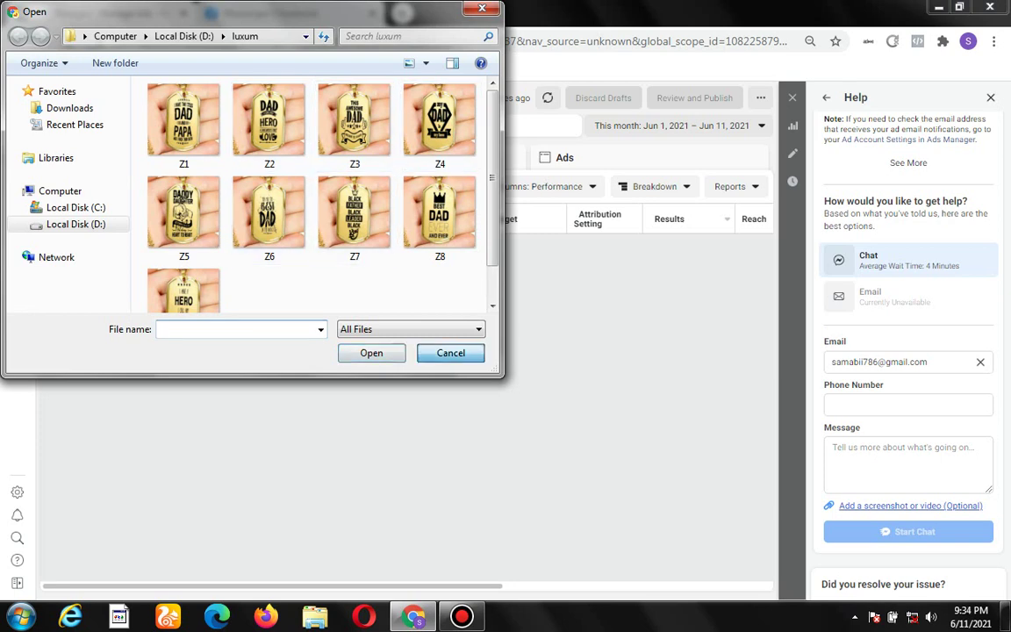
{"action": "key", "text": "Escape"}
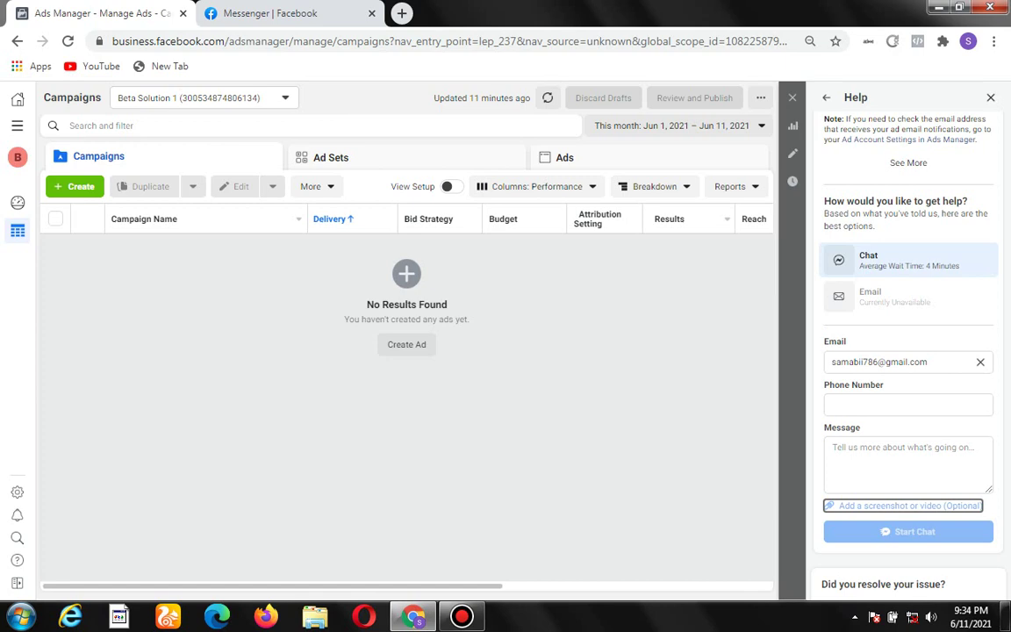
- Check the screenshot and payment messages in the earlier Messenger support chat, and return to the Ads Manager support form
{"action": "key", "text": "ctrl+Tab"}
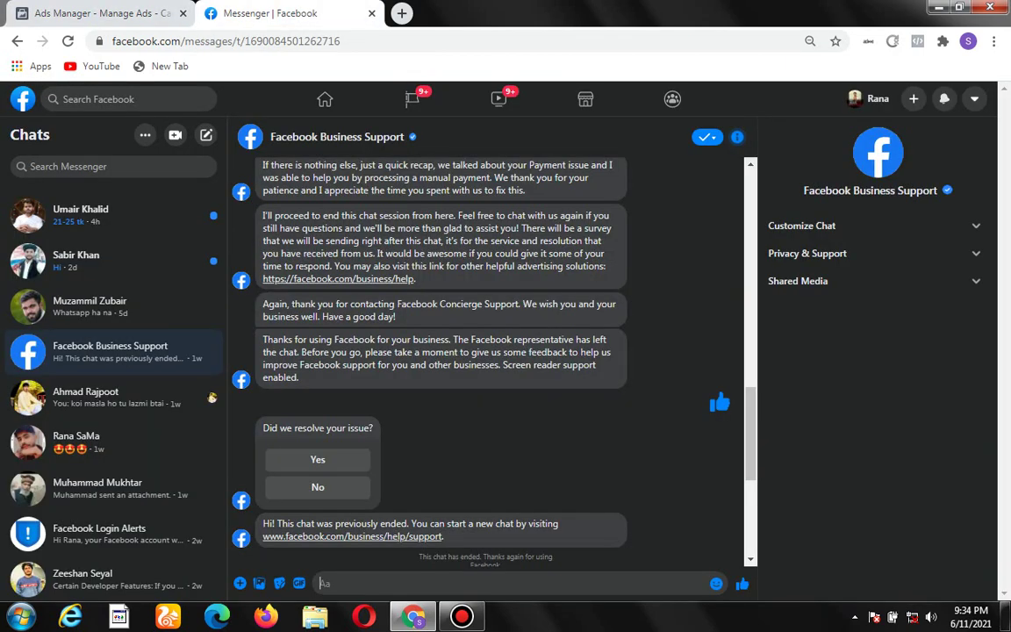
{"action": "scroll", "coordinate": [491, 351], "scroll_direction": "up", "scroll_amount": 15}
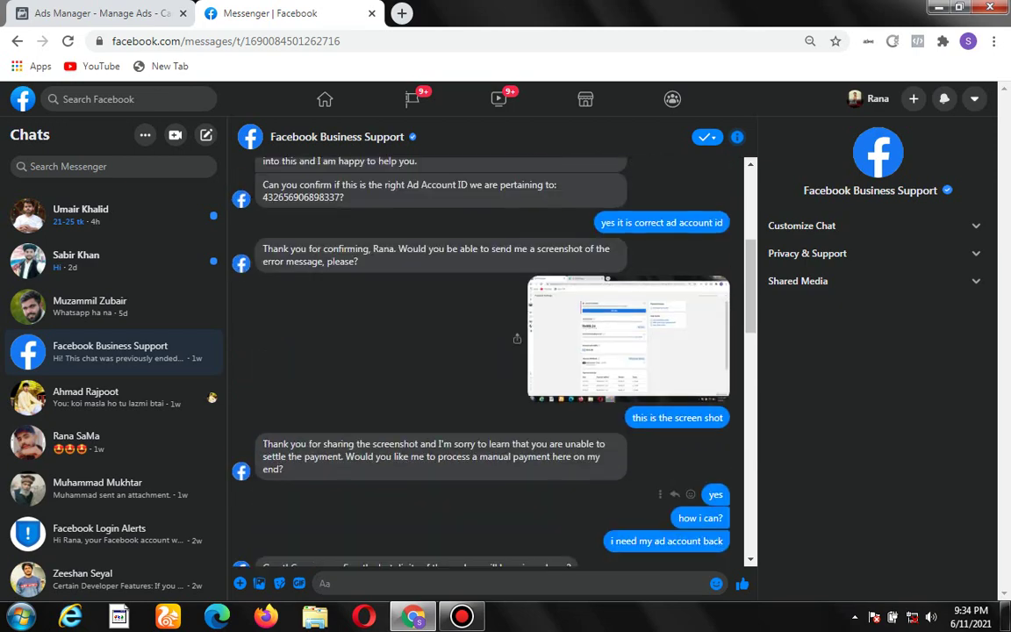
{"action": "scroll", "coordinate": [492, 351], "scroll_direction": "down", "scroll_amount": 15}
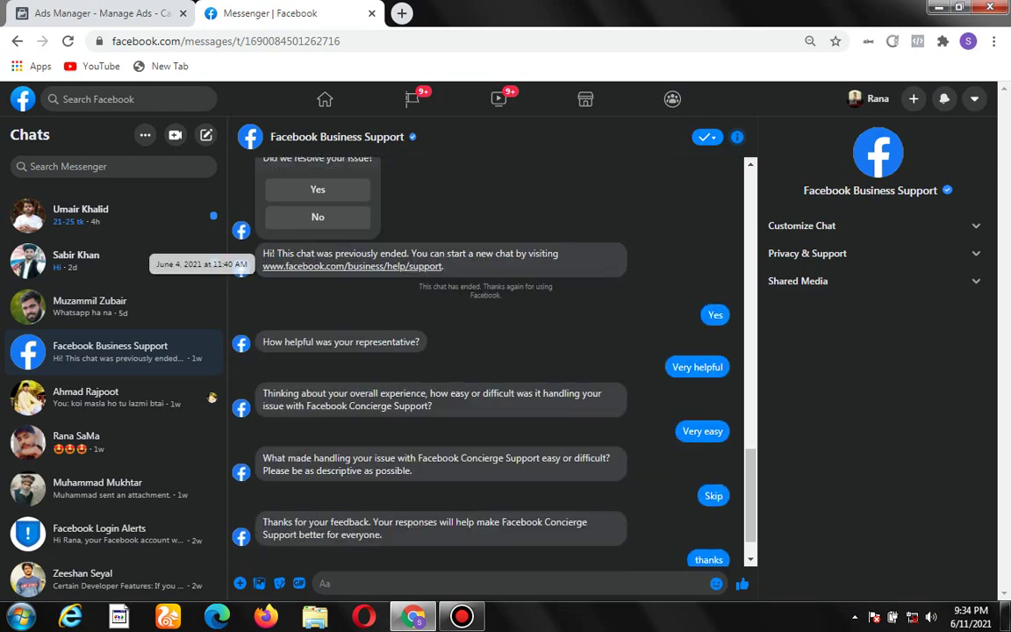
{"action": "scroll", "coordinate": [492, 351], "scroll_direction": "up", "scroll_amount": 12}
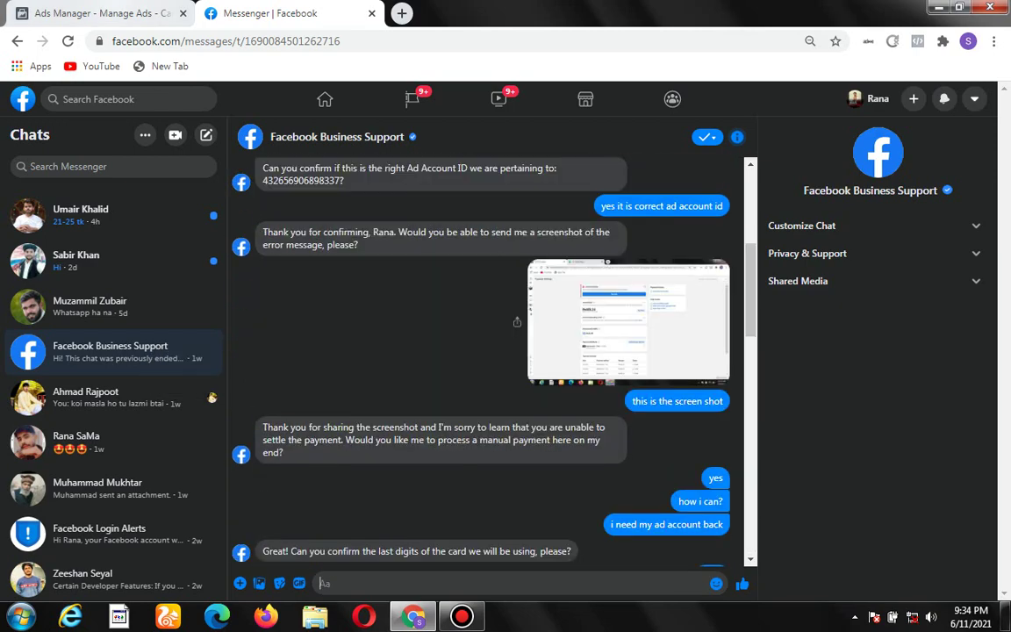
{"action": "key", "text": "ctrl+Tab"}
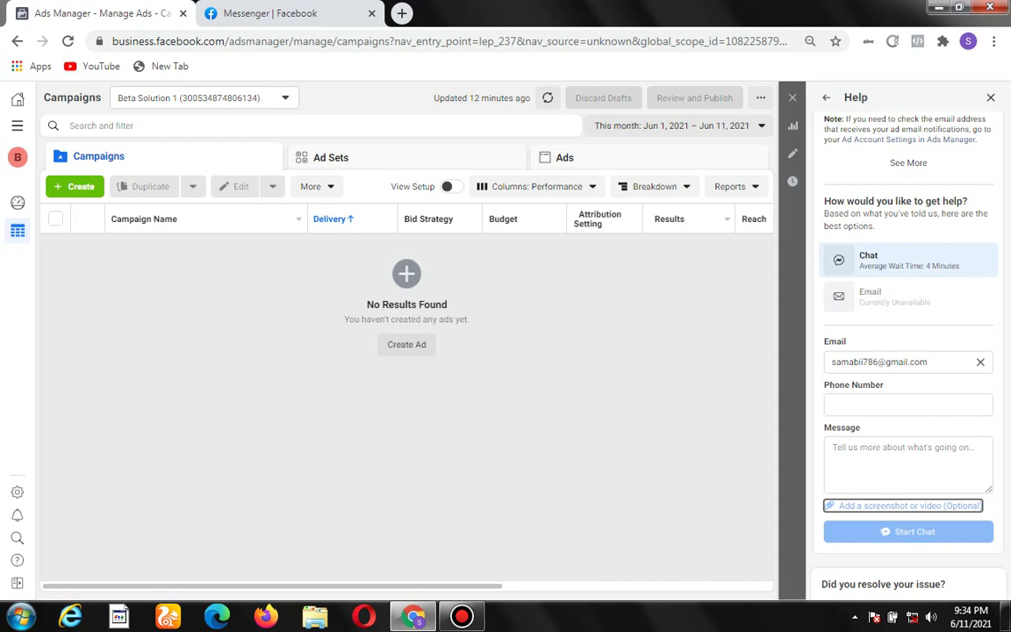